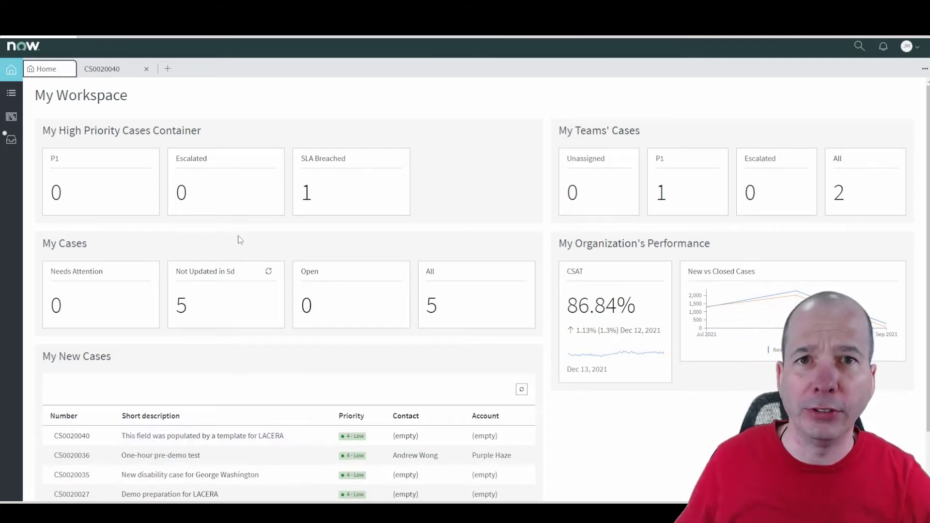
Step: Switch to the CSM/FSM Configurable Workspace home with its important-item tiles and 17 active cases
scroll(238, 239, down, 2)
scroll(237, 271, up, 2)
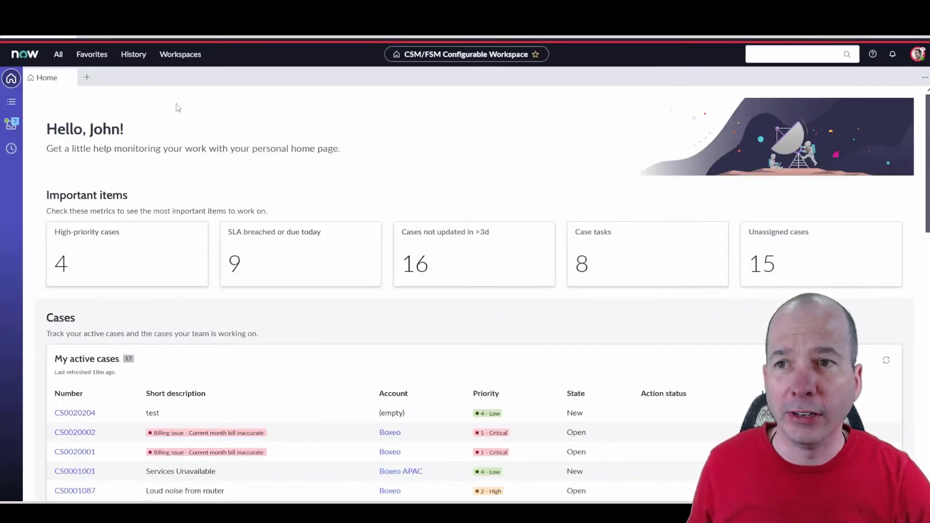
click(181, 54)
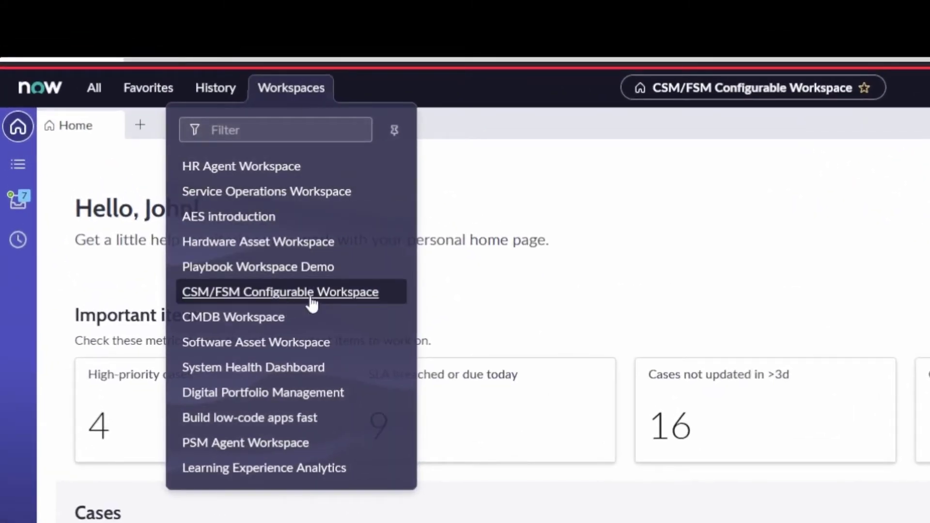
click(95, 131)
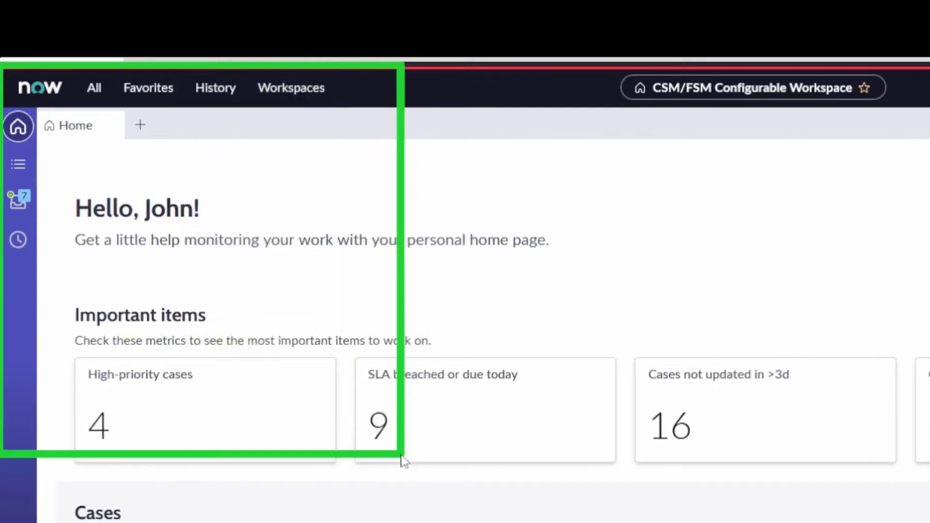
click(323, 91)
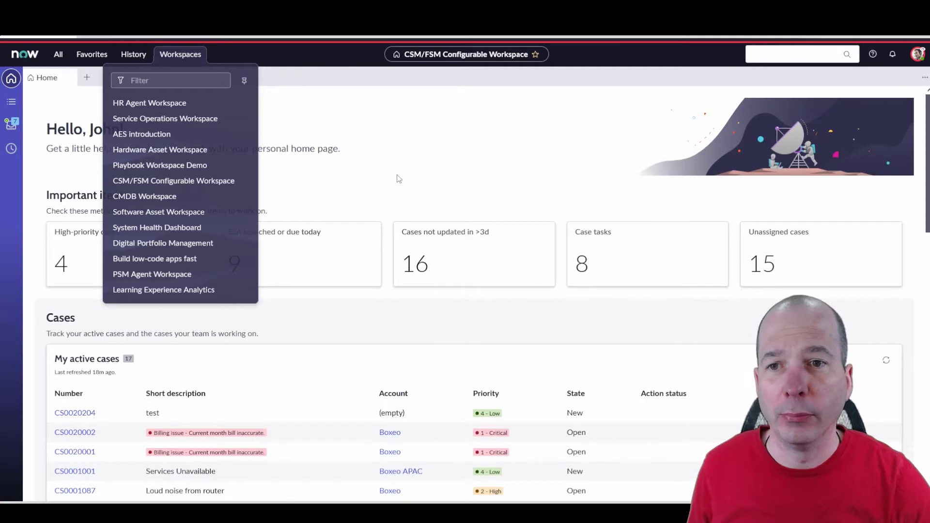
click(649, 286)
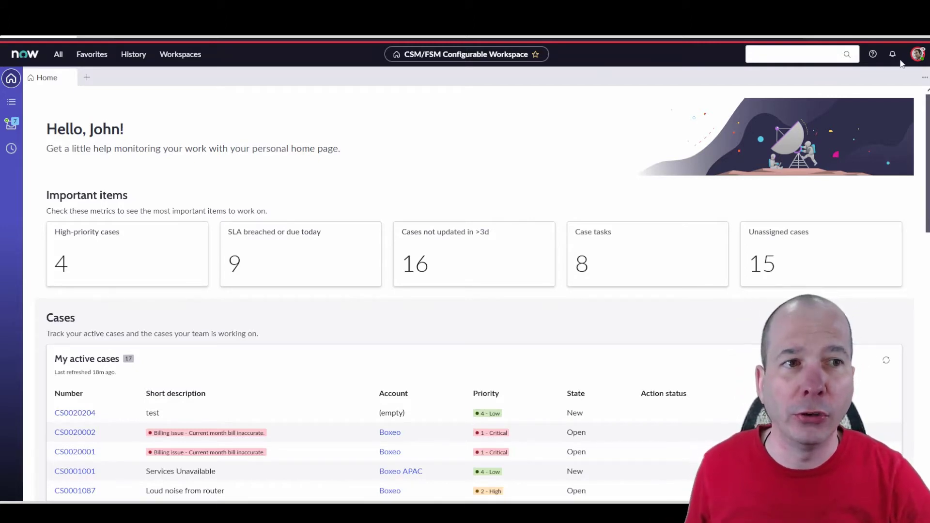
Step: Apply the Dark theme from the profile's Preferences > Theme, then close the dialog and menu
click(917, 54)
click(836, 143)
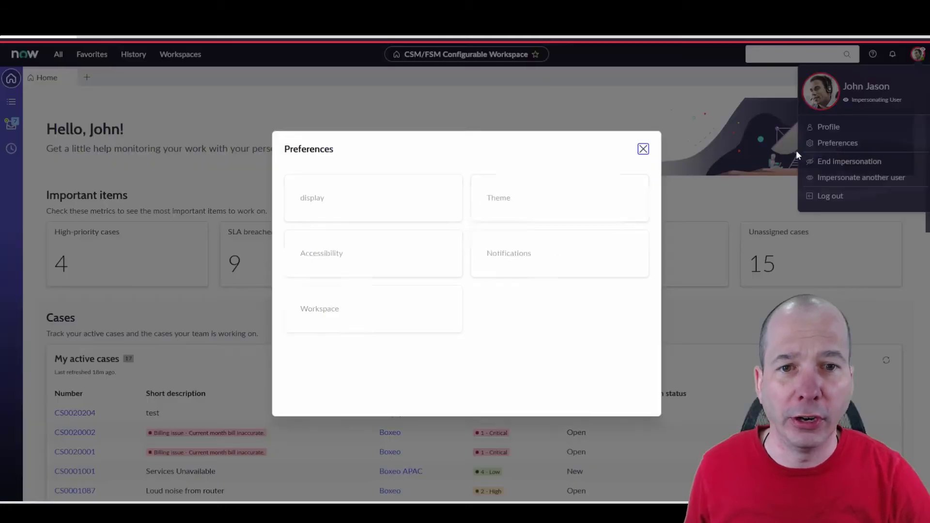
click(523, 197)
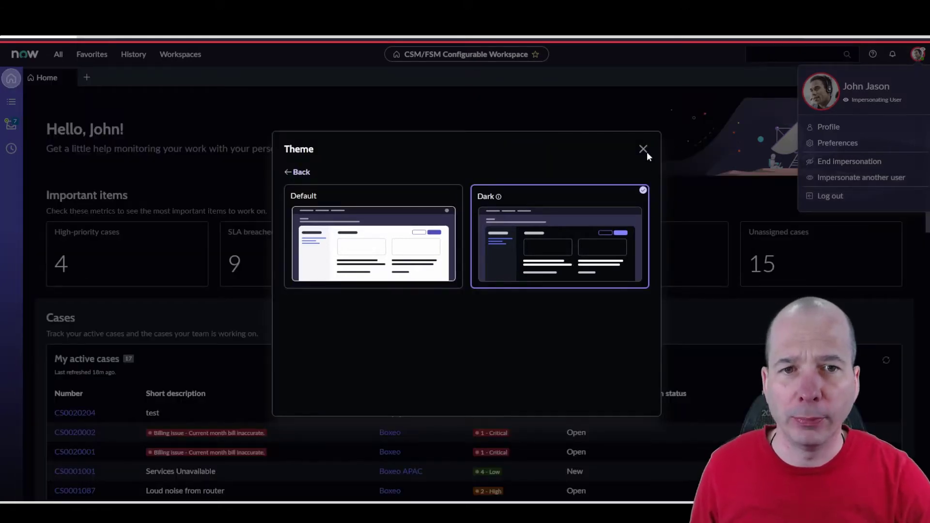
click(644, 149)
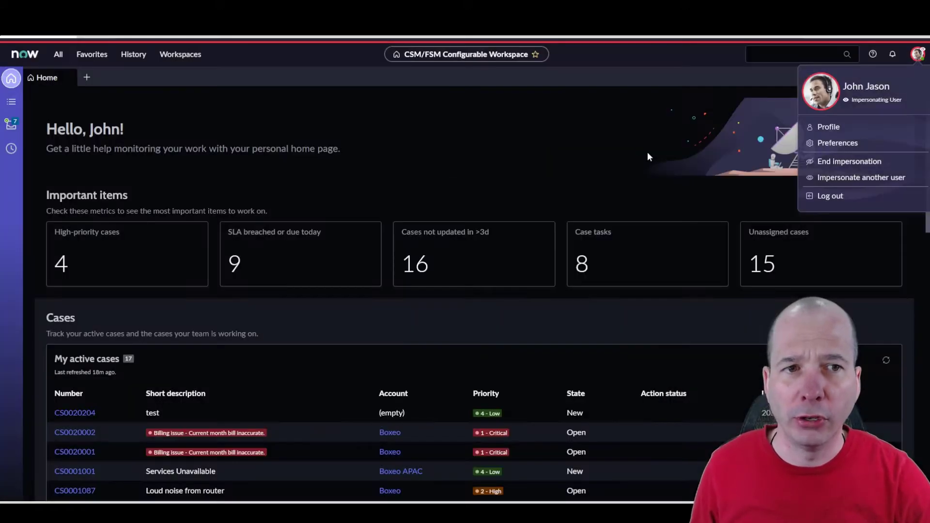
click(652, 100)
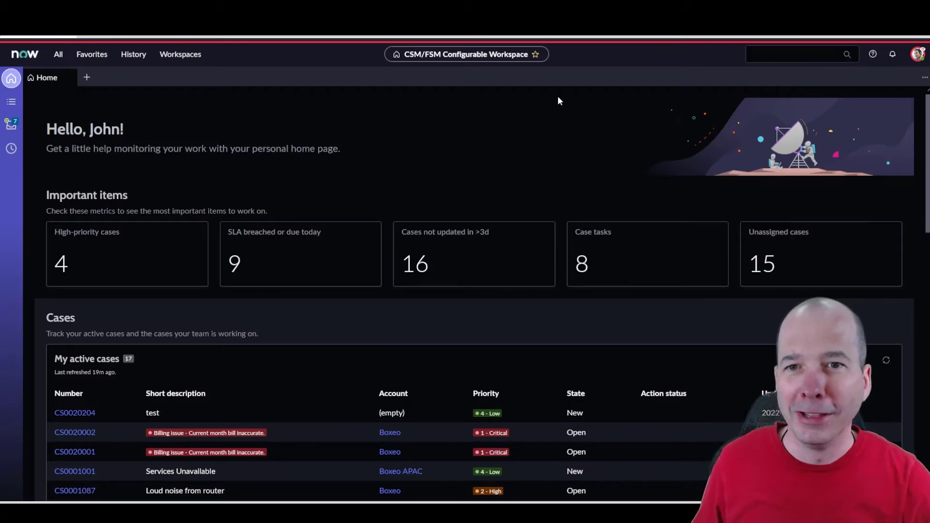
scroll(231, 167, down, 5)
scroll(232, 165, down, 2)
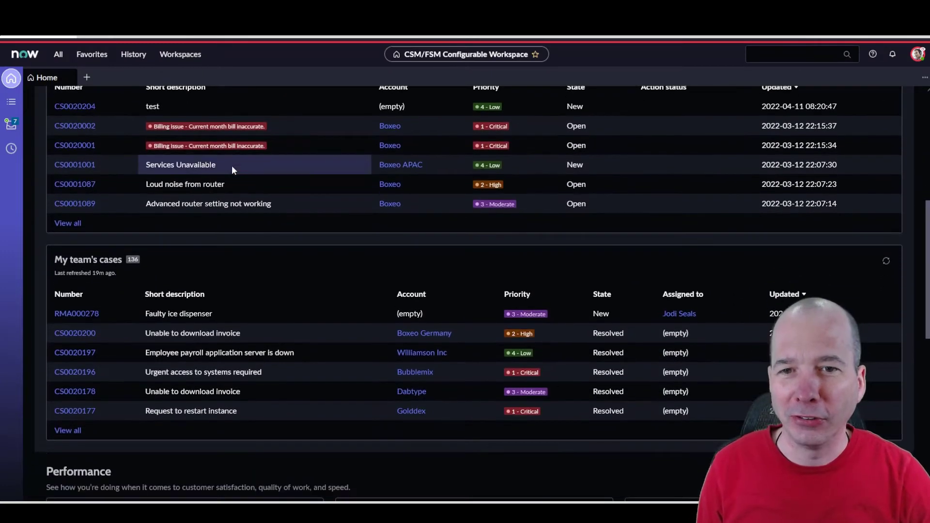
scroll(232, 165, down, 2)
scroll(231, 170, down, 2)
scroll(228, 188, down, 1)
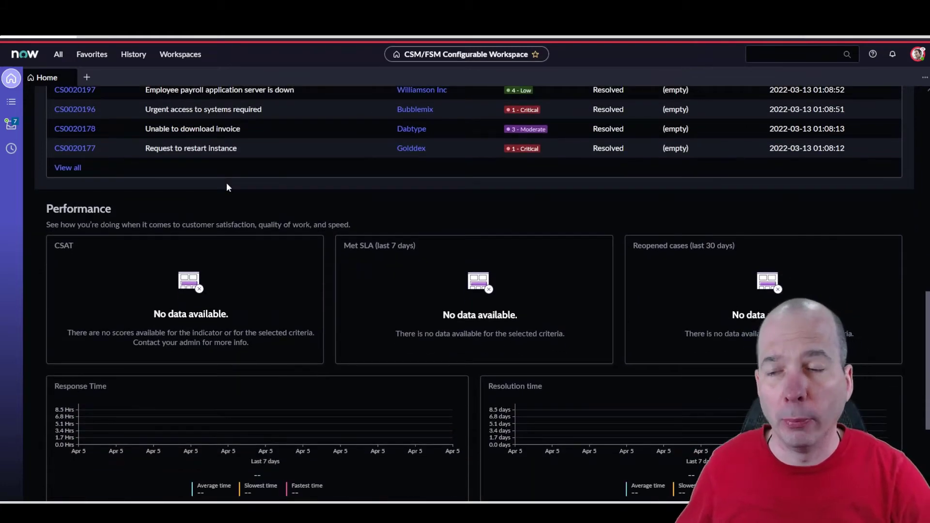
scroll(228, 188, down, 1)
scroll(227, 188, down, 1)
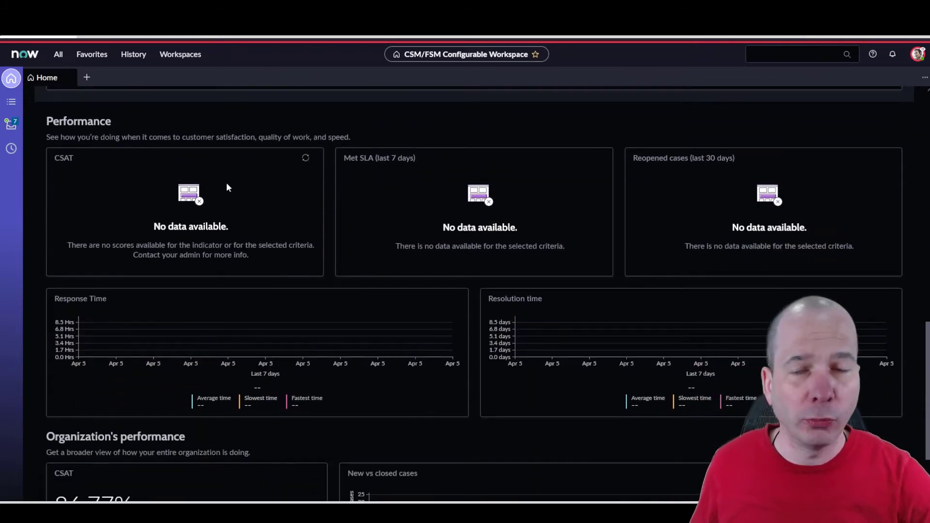
drag(531, 266, 865, 285)
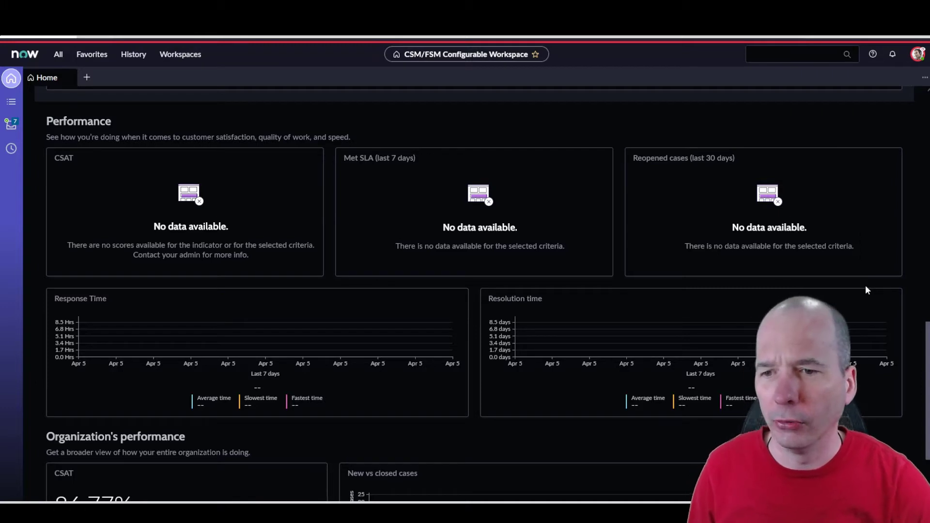
scroll(91, 187, down, 2)
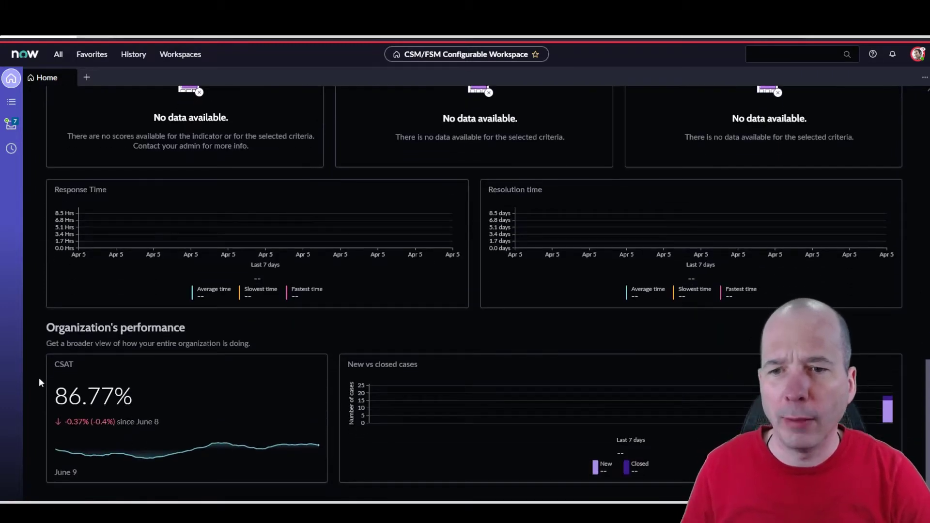
scroll(300, 326, up, 6)
scroll(299, 324, up, 8)
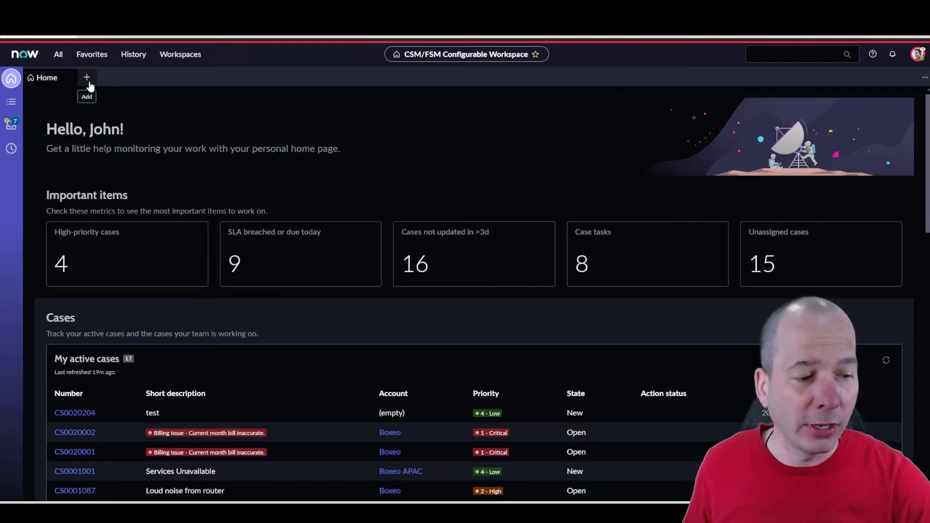
Step: Select the light Default theme in the profile's Preferences > Theme and close the dialog
click(914, 57)
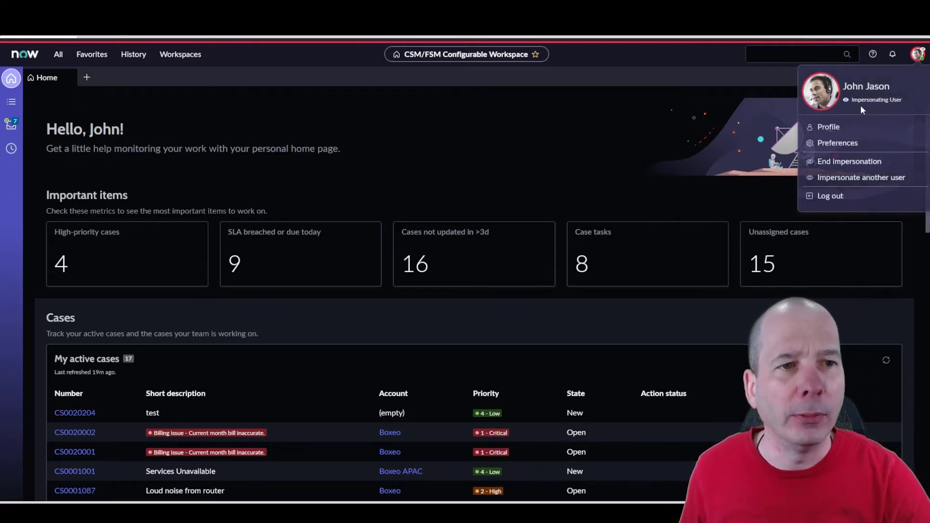
click(845, 147)
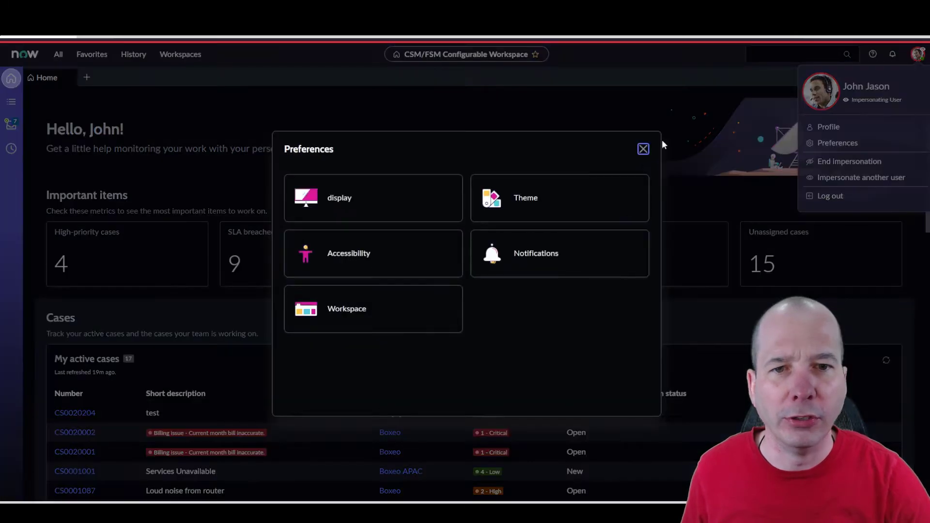
click(525, 210)
click(411, 241)
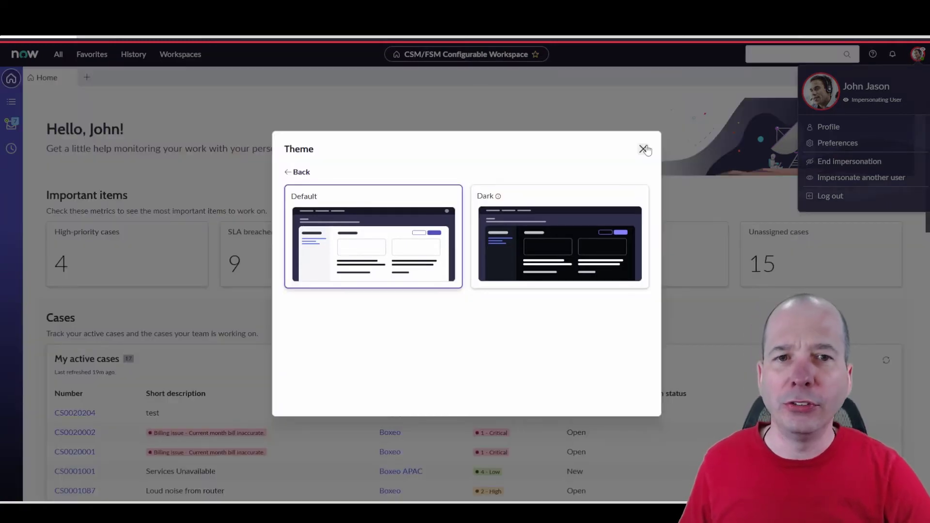
click(644, 149)
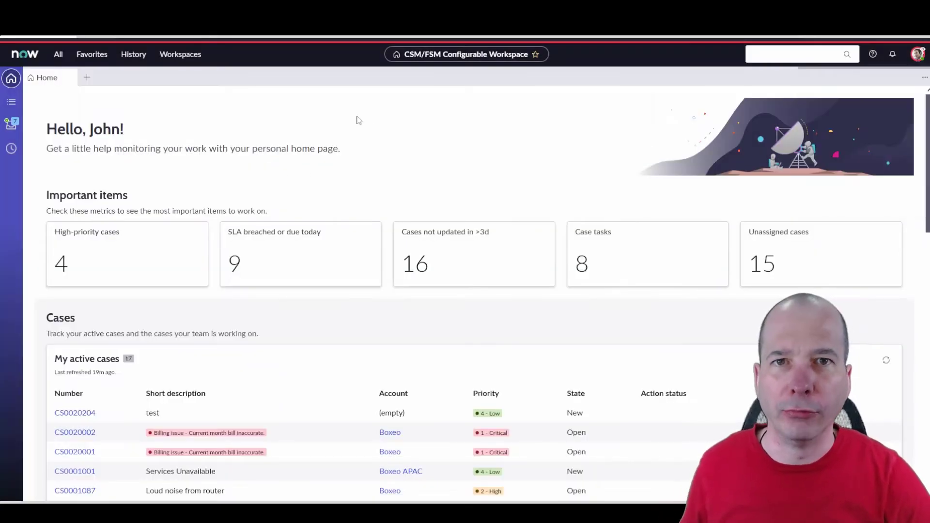
Step: Choose Case from the new-record menu to get a blank Create New Case form
click(86, 77)
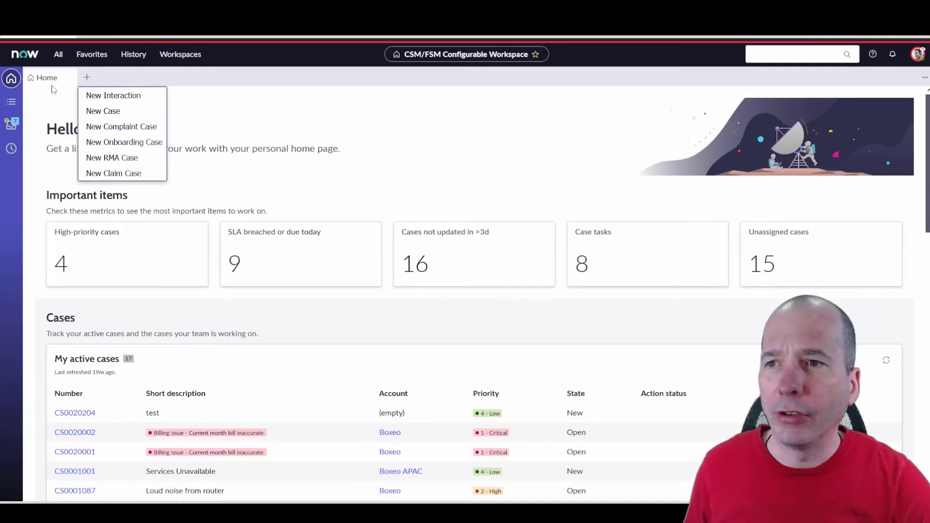
drag(51, 84, 184, 201)
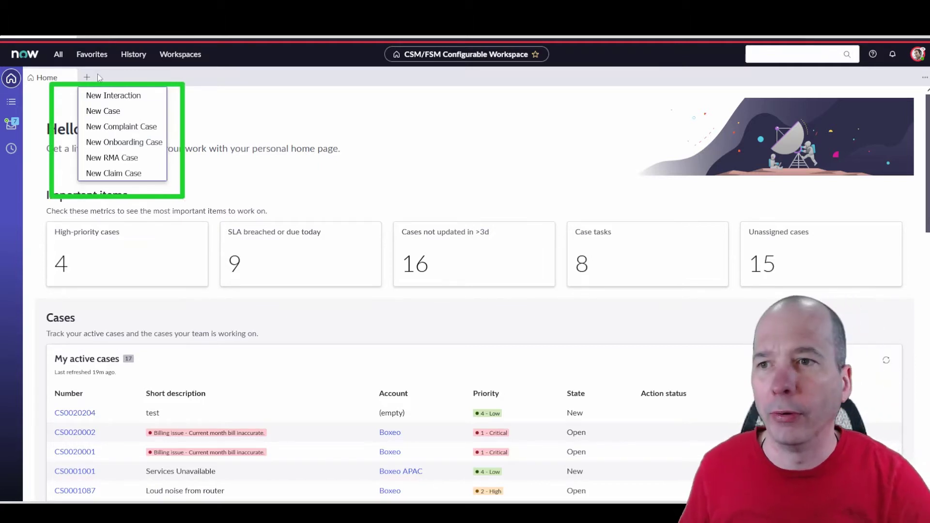
click(109, 111)
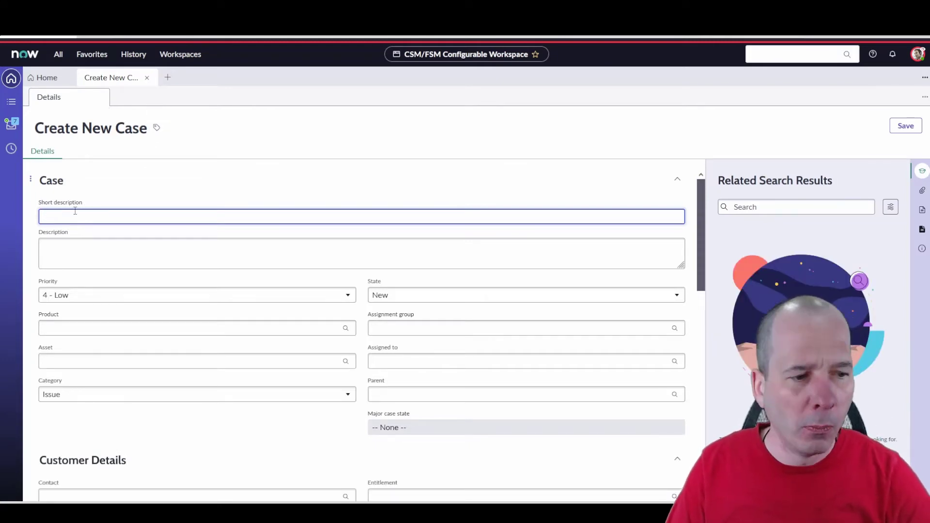
Step: Enter 'test' as the case's Short description and Description
click(855, 135)
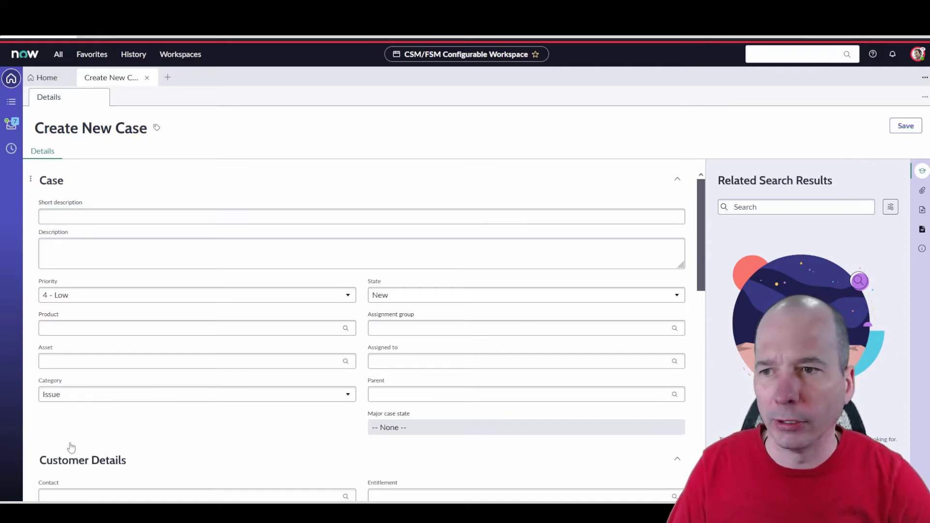
click(87, 217)
key(Tab)
text(t)
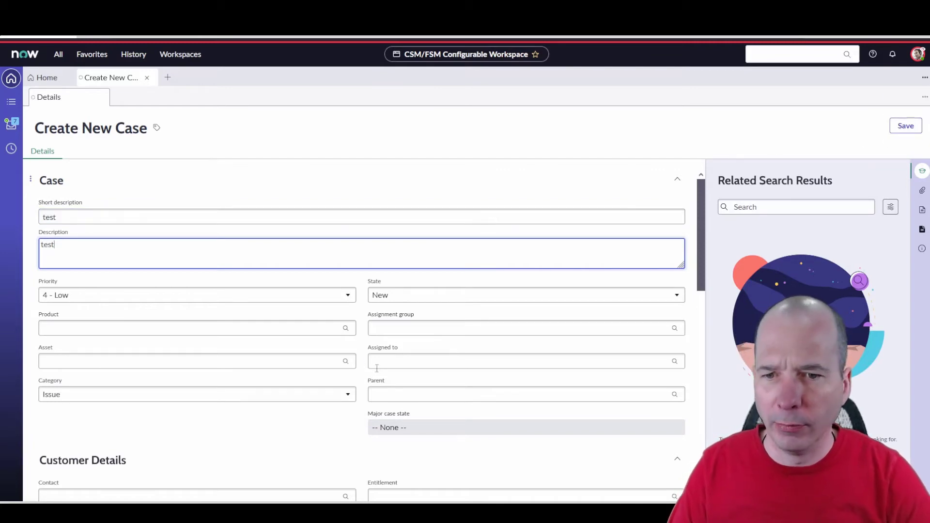
Step: Assign the case to the matching agent and save it as CS0020205
click(393, 361)
text(john ja)
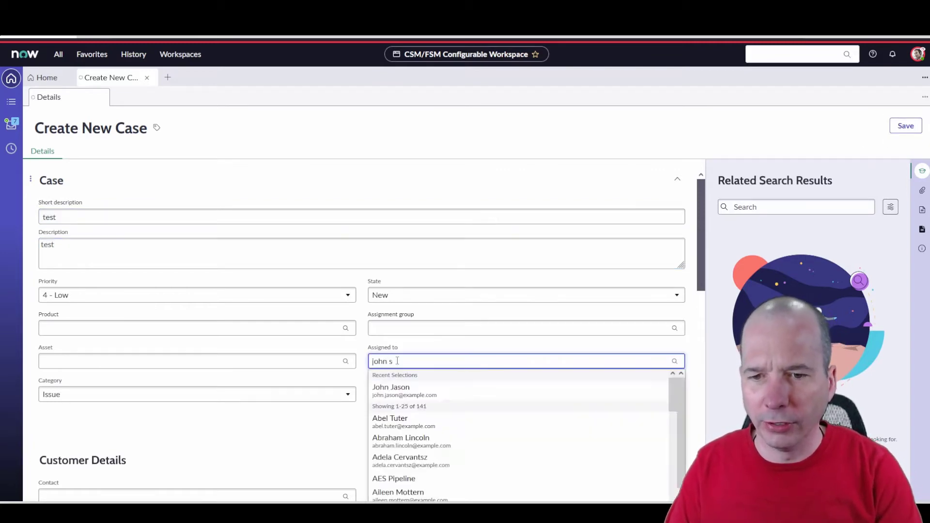
text(s)
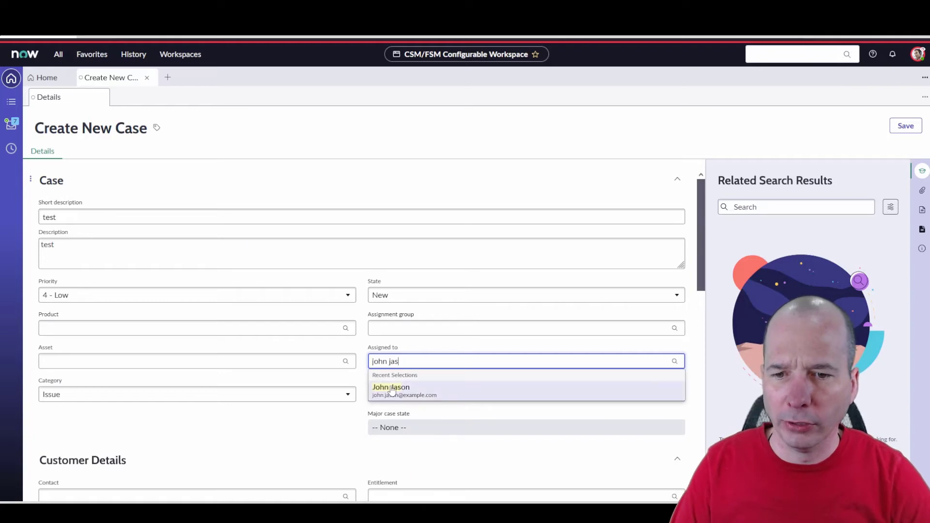
click(388, 386)
click(908, 127)
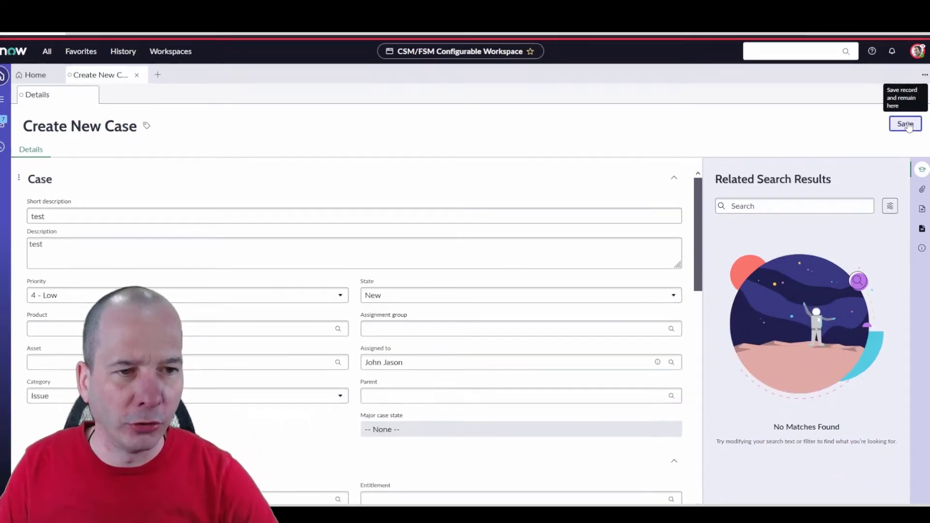
click(905, 123)
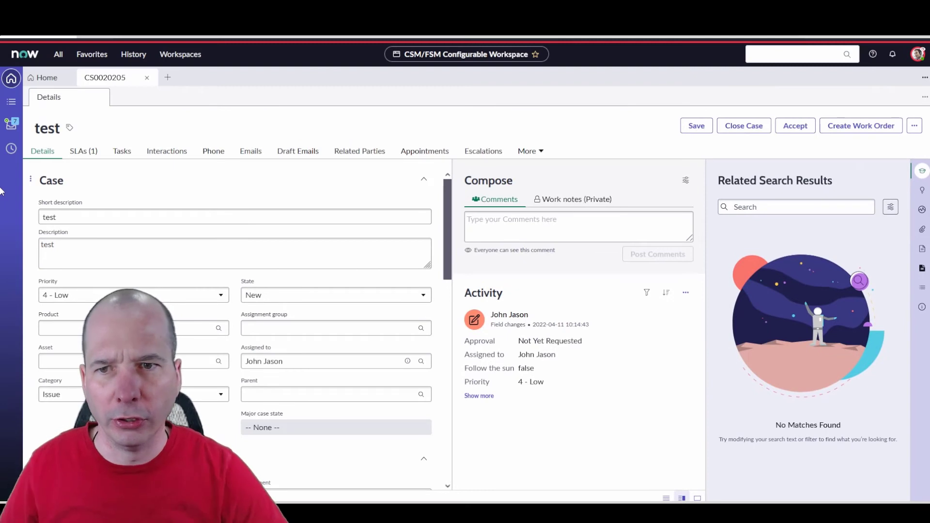
Step: Browse the Lists tree and show the Walk-up Locations list with its 5 active locations
click(12, 102)
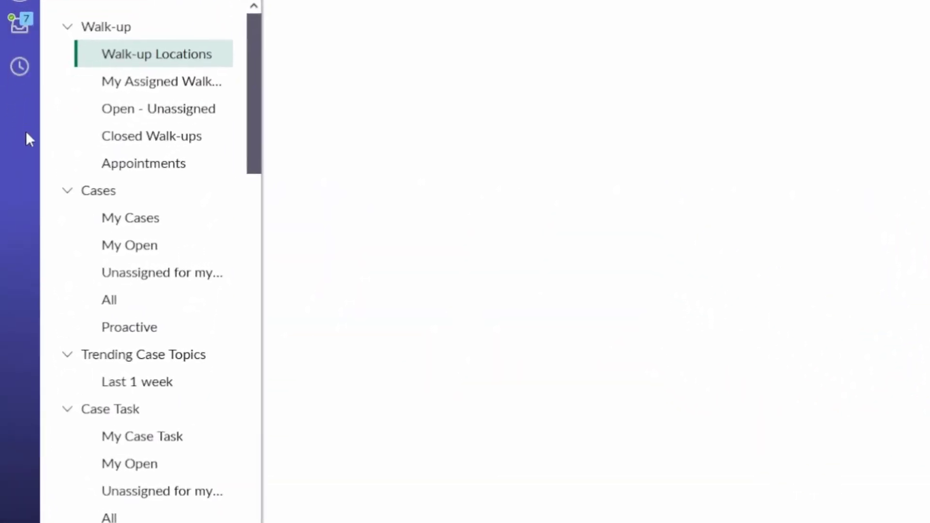
scroll(112, 253, down, 5)
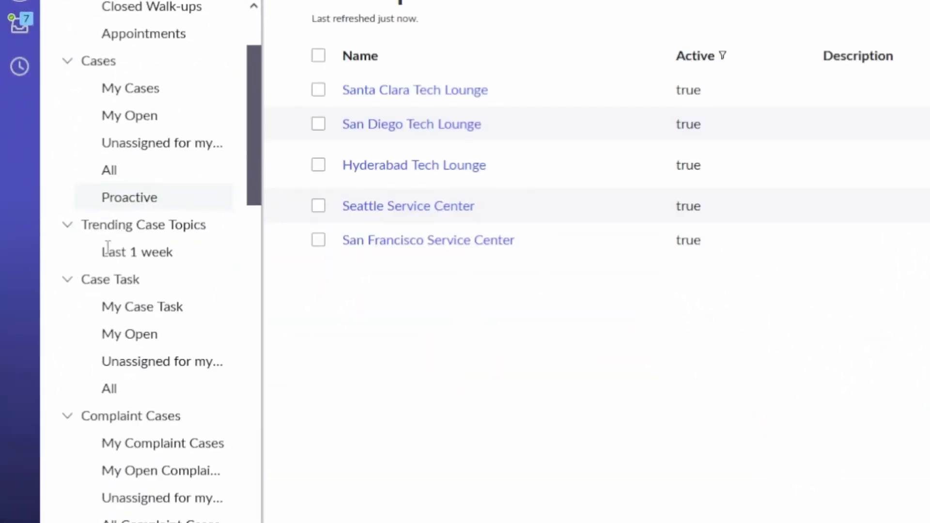
scroll(137, 342, down, 8)
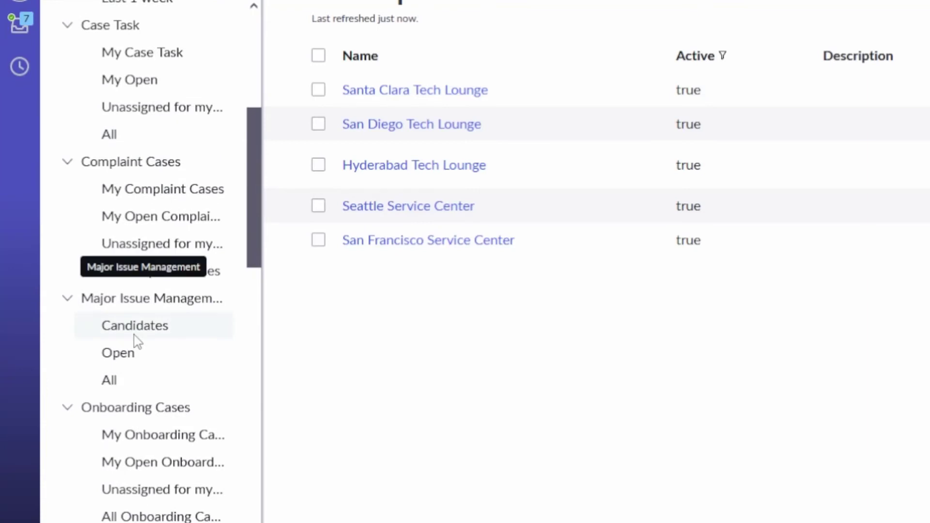
scroll(106, 299, down, 2)
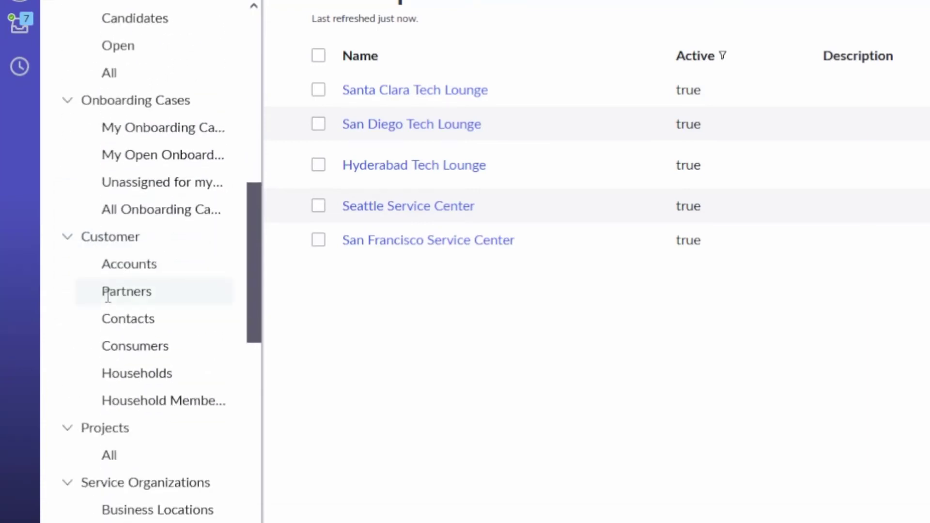
drag(28, 212, 257, 458)
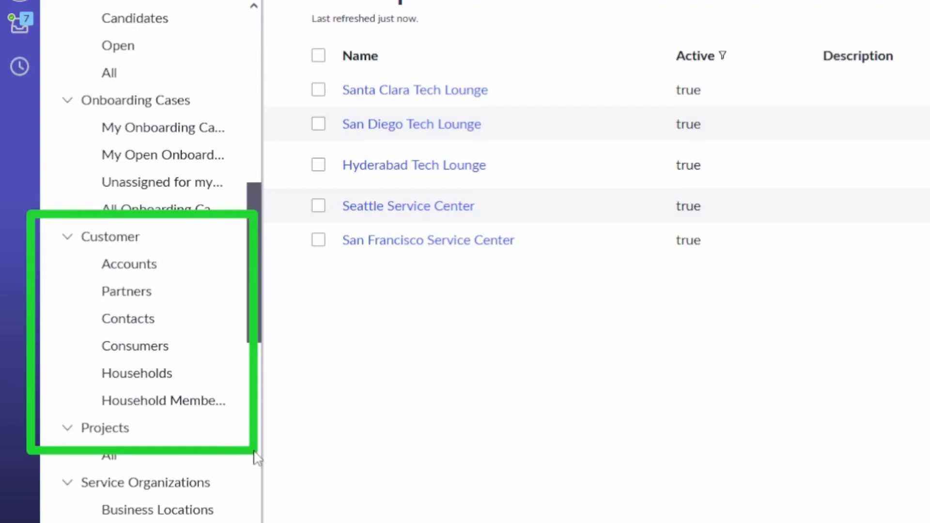
key(Escape)
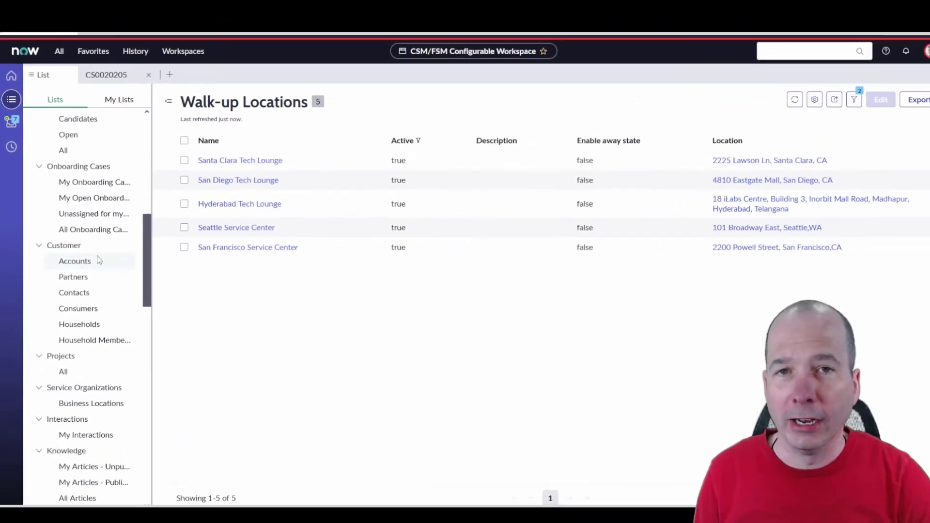
scroll(97, 261, down, 6)
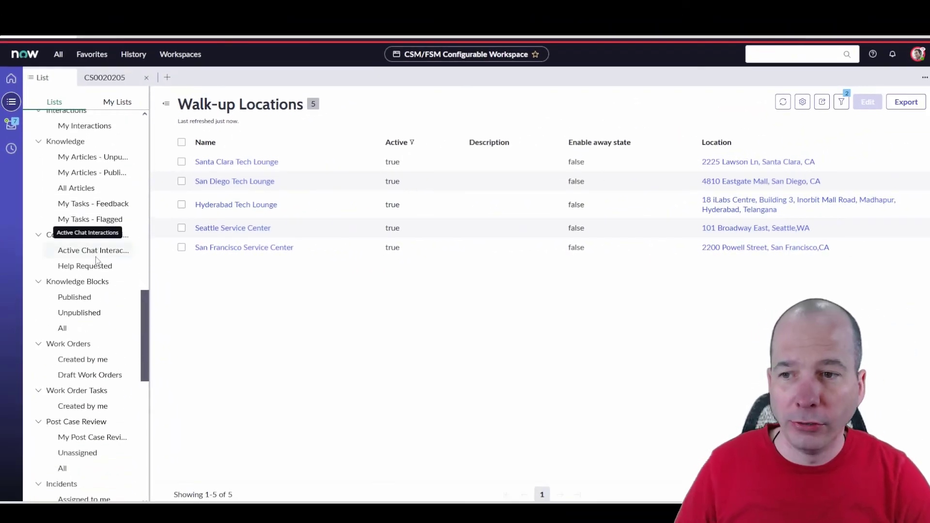
scroll(87, 275, down, 3)
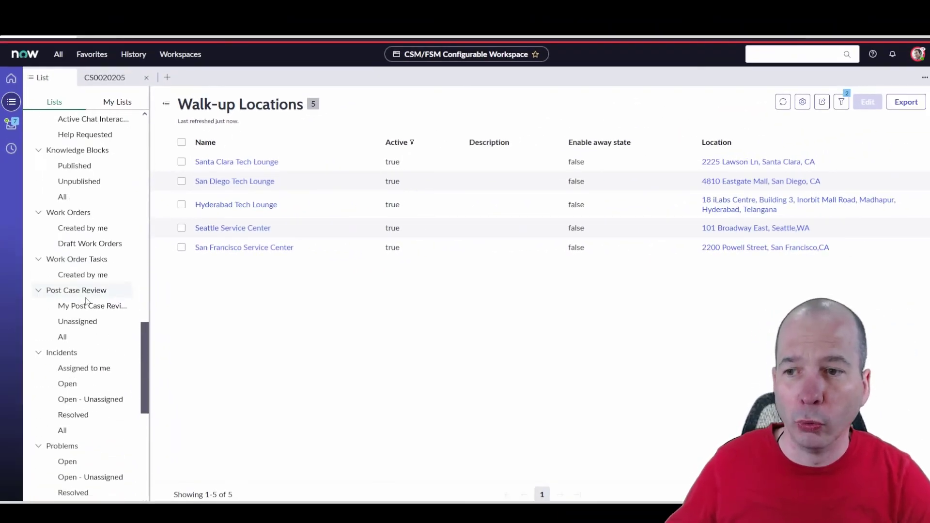
Step: View the Inbox of incoming cases, keeping the agent status set to Available
click(13, 130)
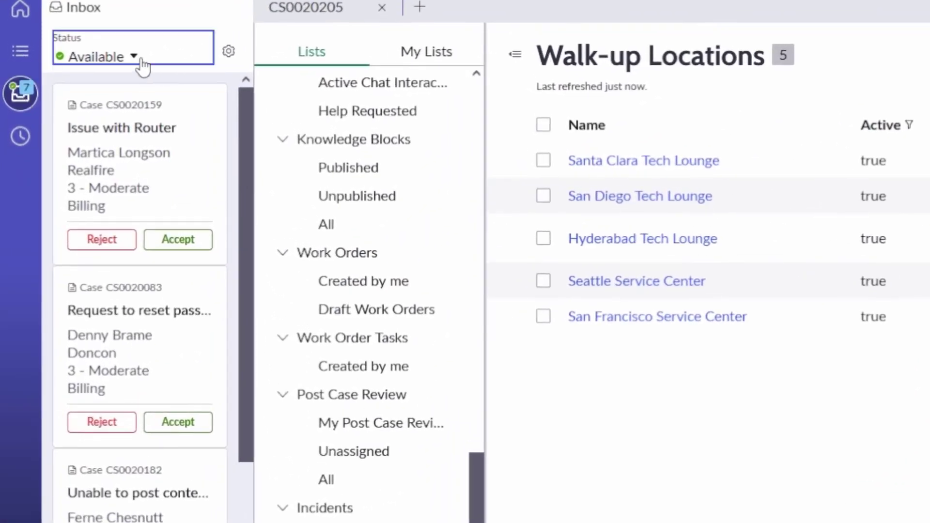
click(136, 61)
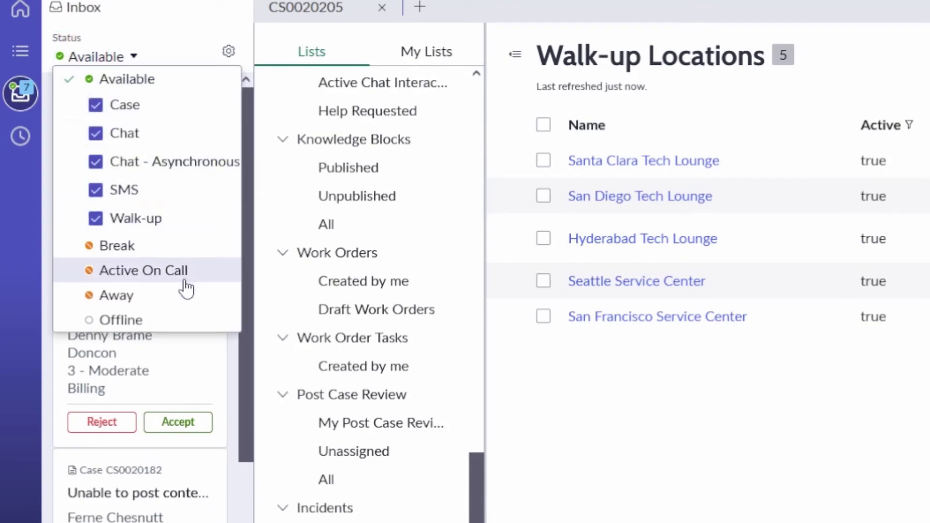
click(108, 83)
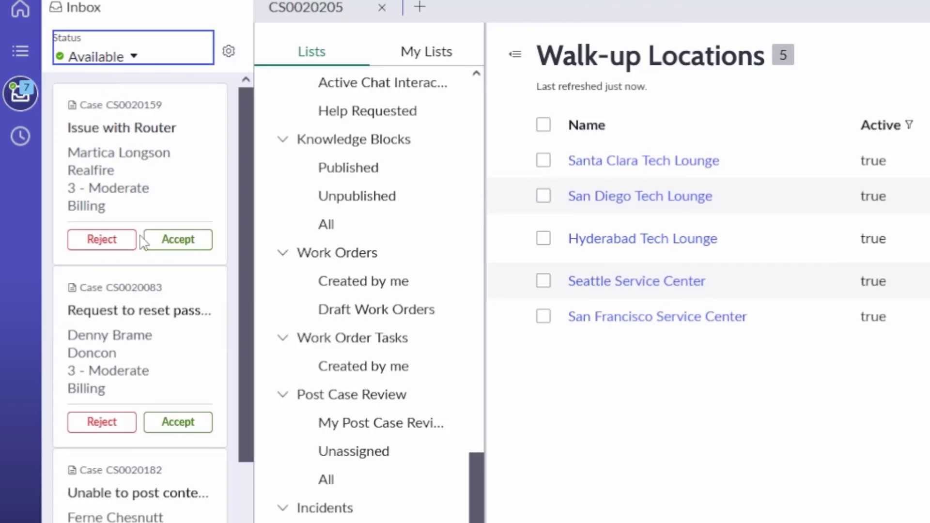
scroll(164, 270, down, 10)
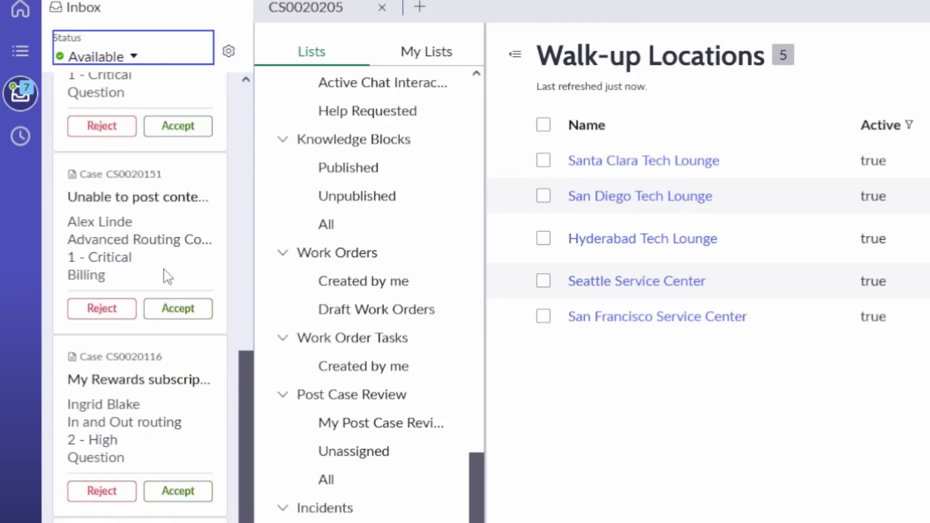
scroll(164, 272, up, 10)
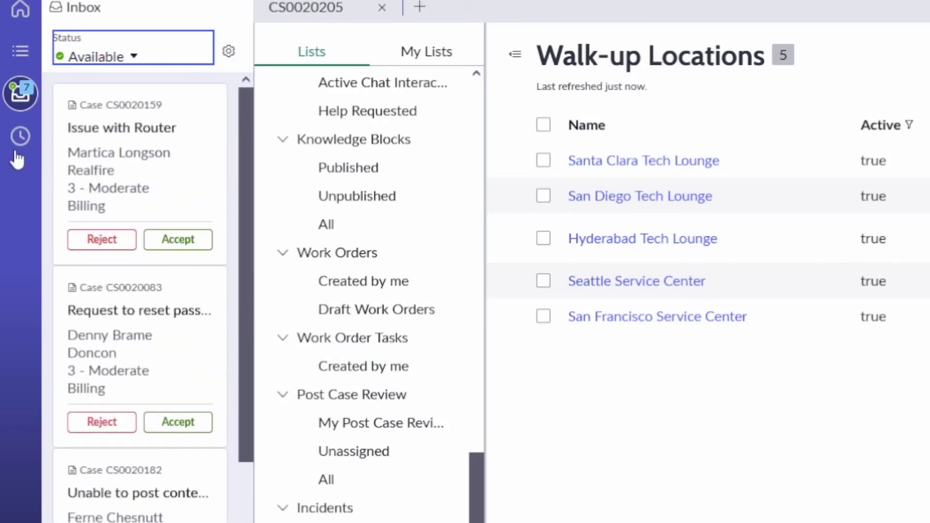
Step: Show the Ongoing panel beside Walk-up Locations, which lists no ongoing items
click(19, 137)
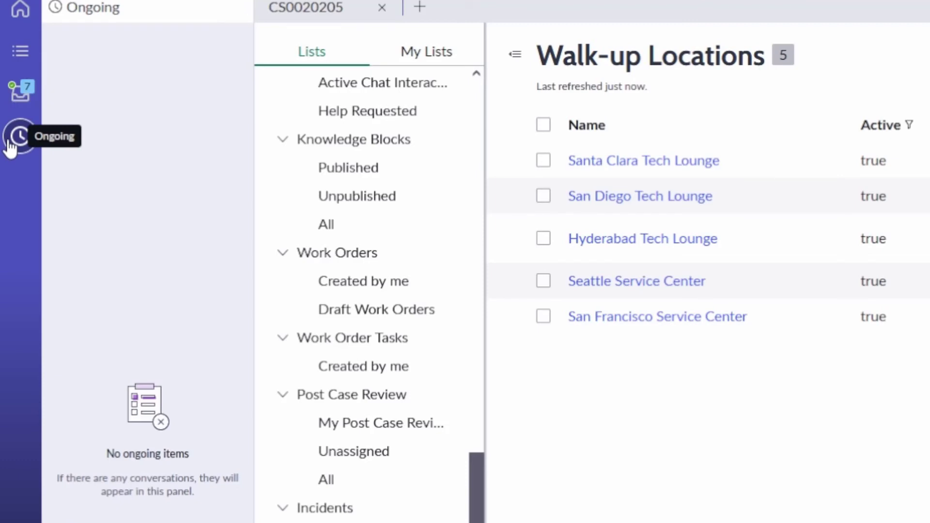